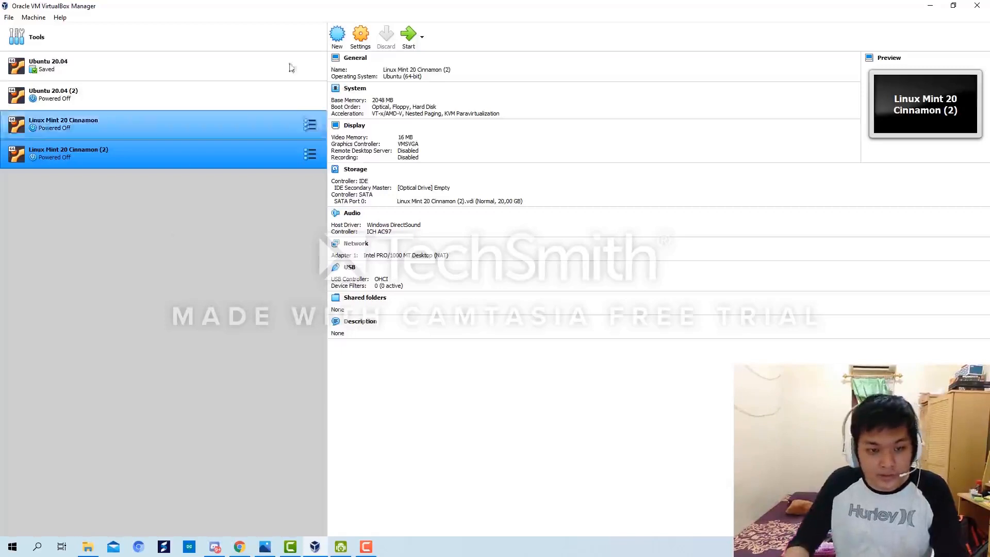
# - Start creating a new virtual machine and name it "Linux Mint 20 Cinnamon (3)"
pyautogui.click(334, 43)
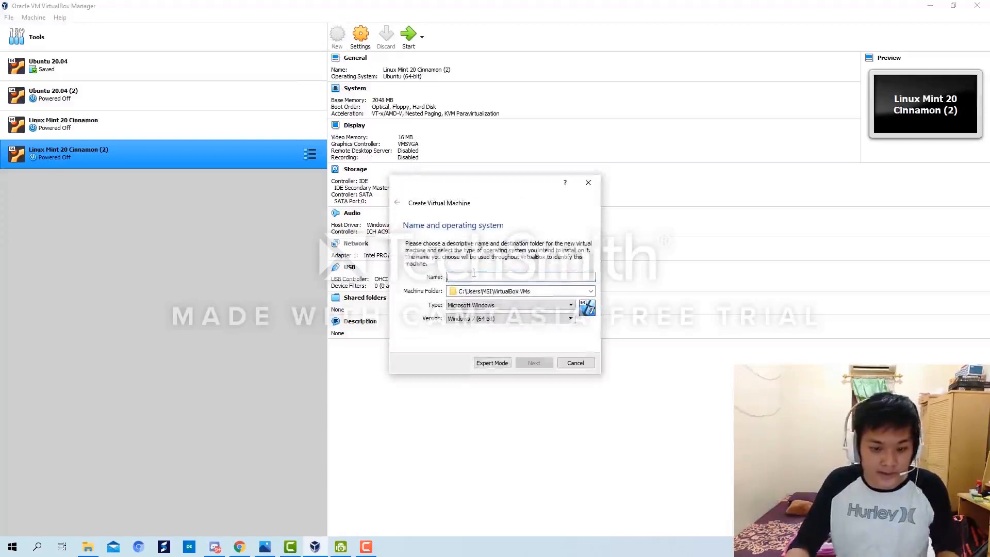
pyautogui.write('Linux')
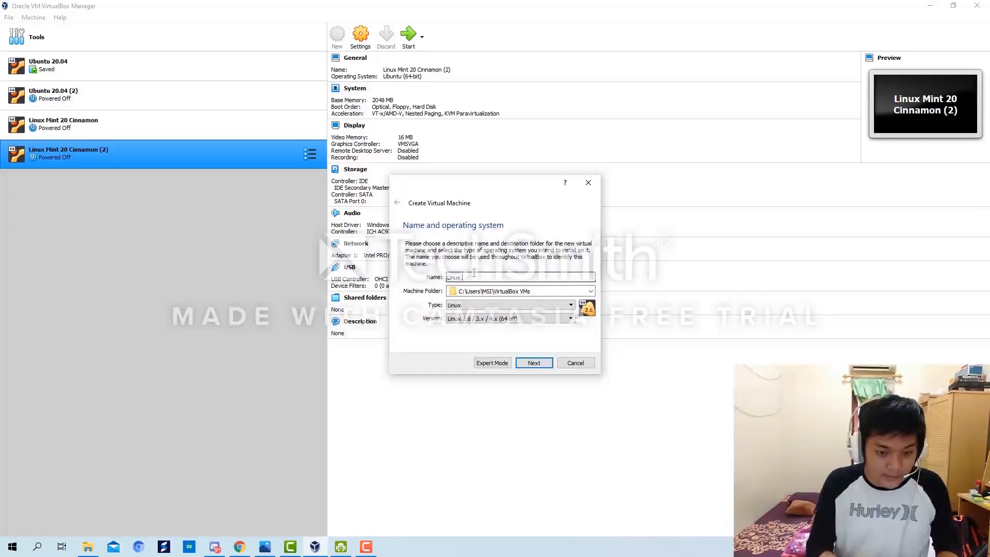
pyautogui.write(' Mi')
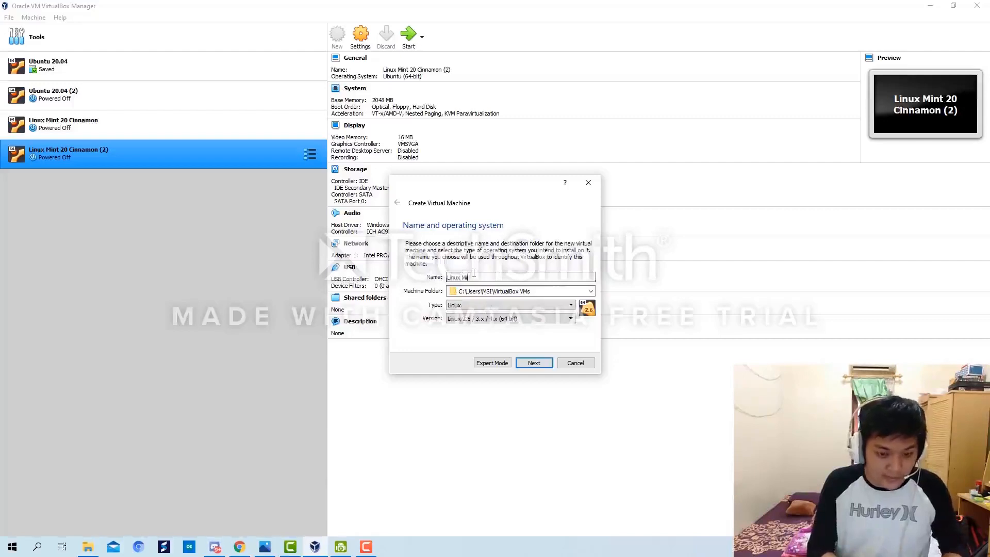
pyautogui.write('nt 2')
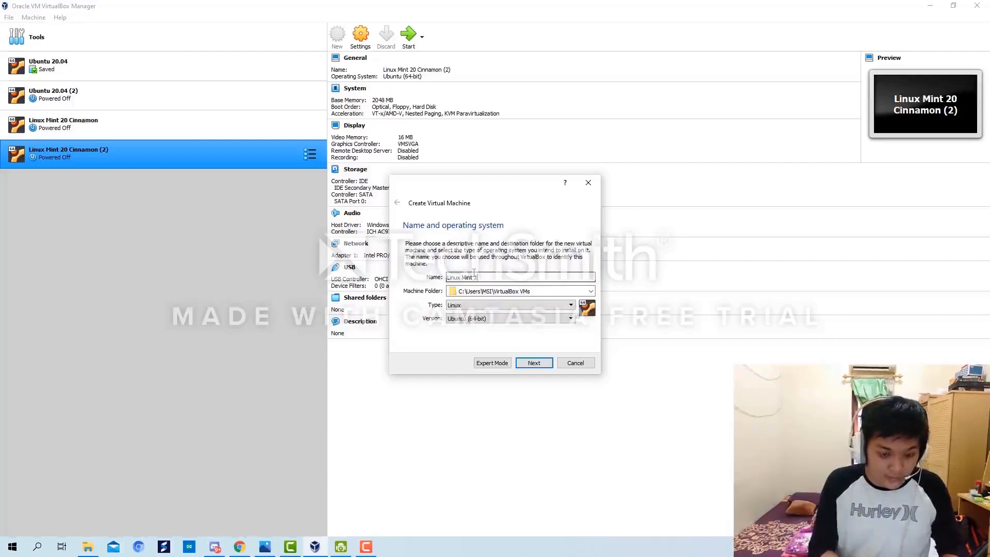
pyautogui.write('0 Cinnamon (3')
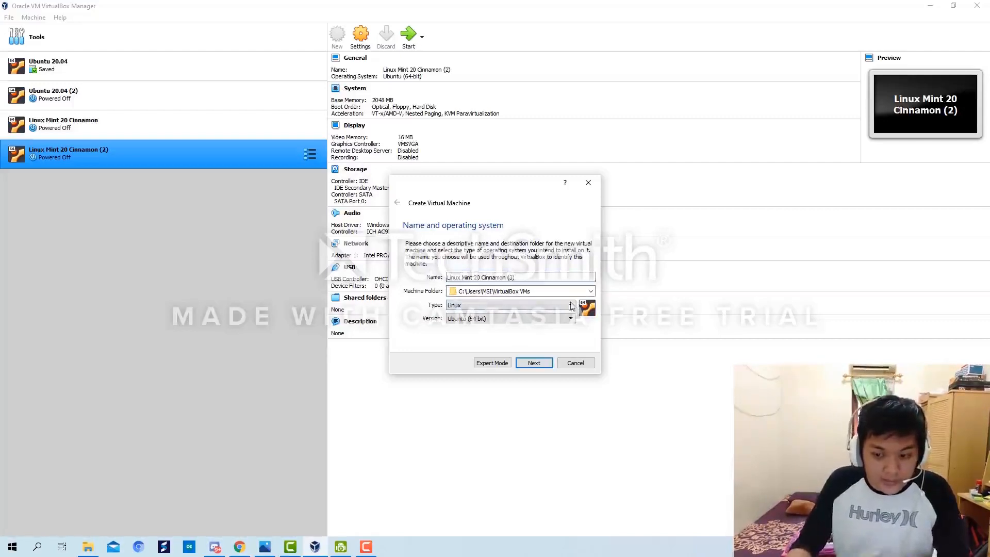
# - Set the machine folder to LINUX MINT CINNAMON on drive D: and accept the name and operating system settings
pyautogui.click(588, 291)
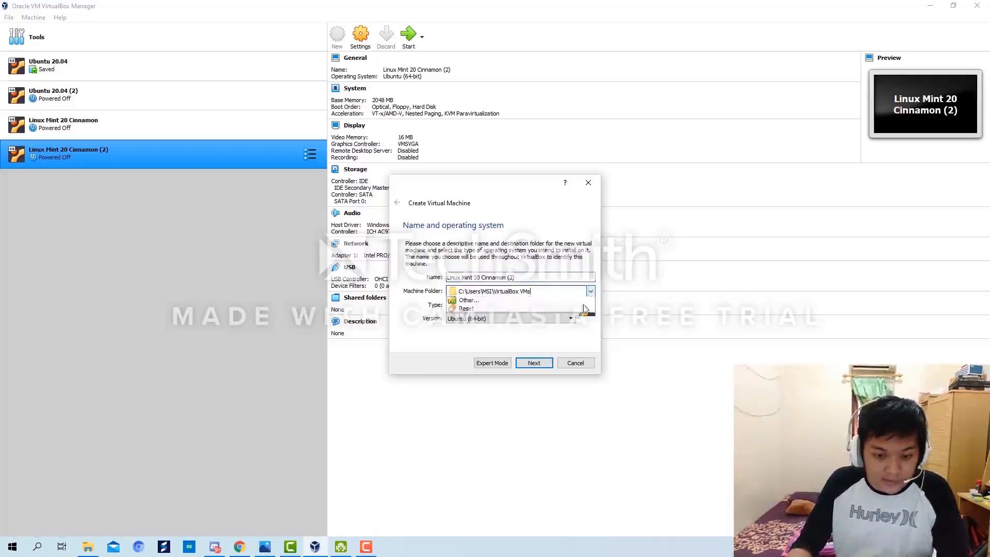
pyautogui.click(537, 315)
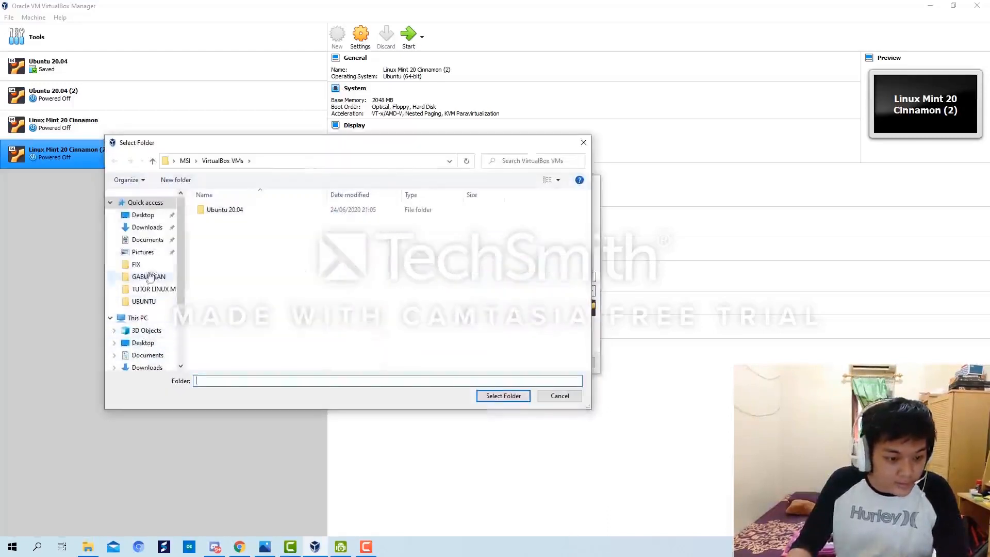
pyautogui.scroll(-2, 150, 364)
pyautogui.click(153, 362)
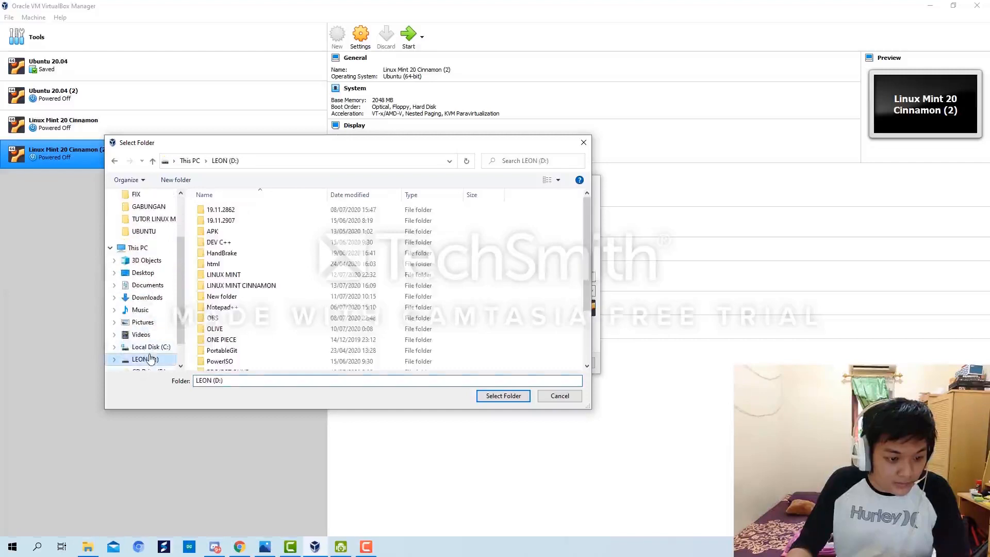
pyautogui.scroll(-2, 256, 292)
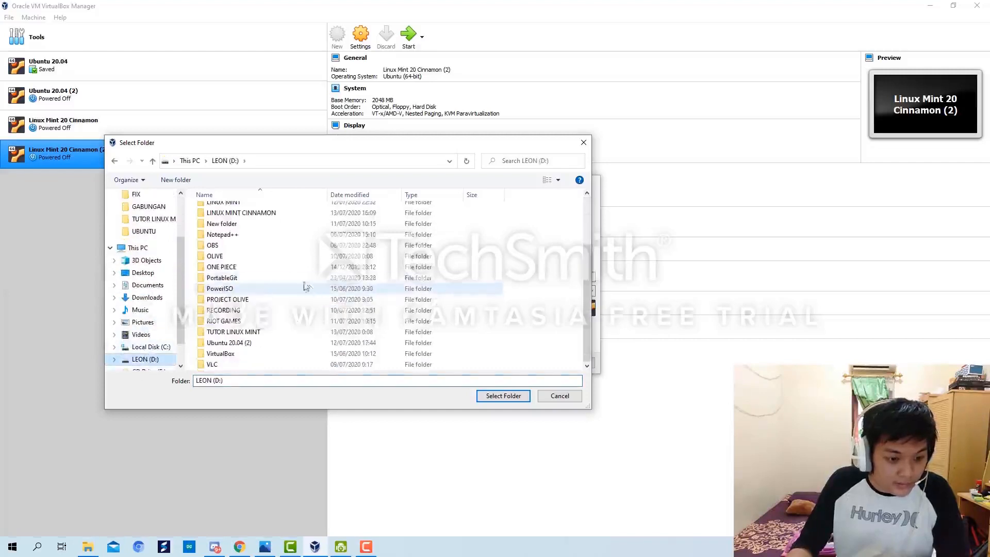
pyautogui.scroll(2, 260, 295)
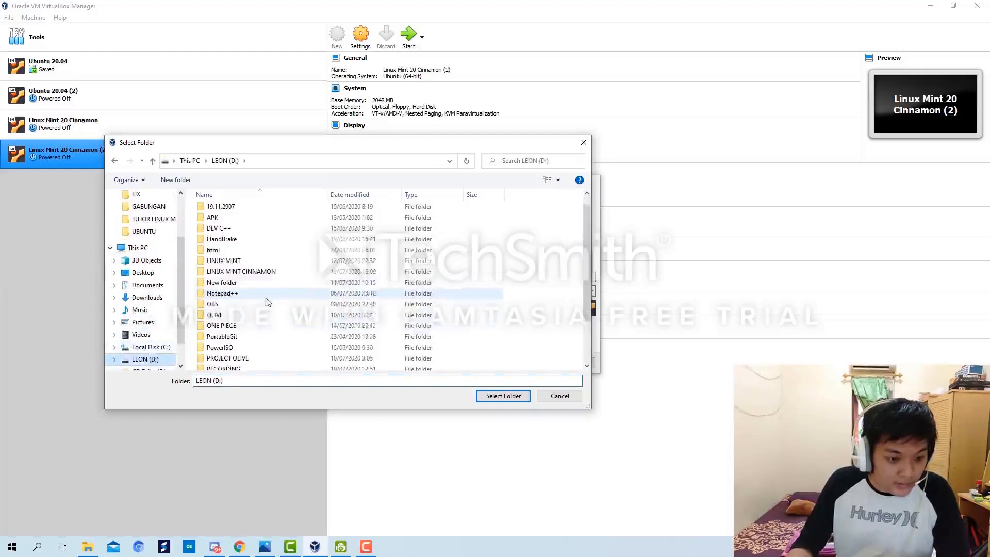
pyautogui.doubleClick(245, 274)
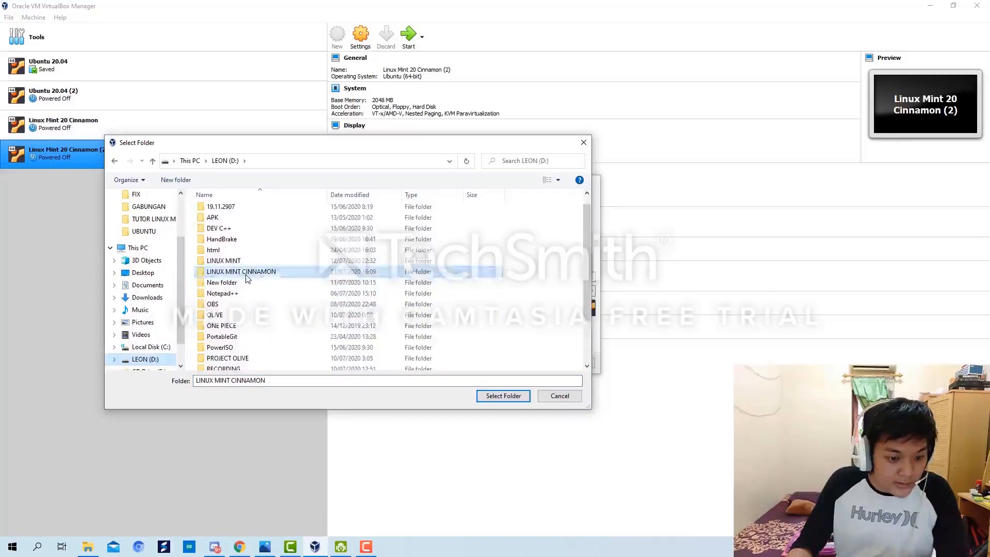
pyautogui.click(485, 402)
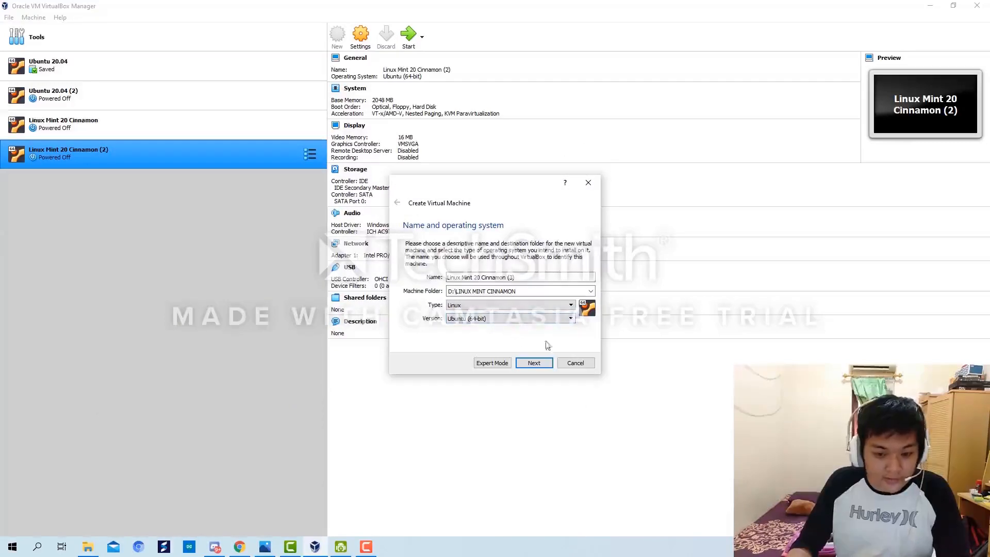
pyautogui.click(534, 363)
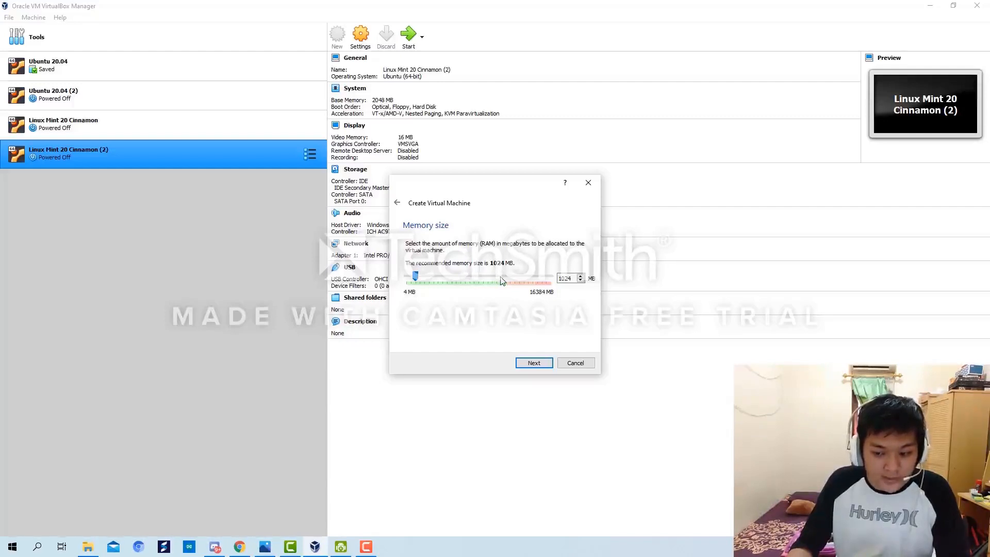
# - Allocate 2048 MB of memory to the new virtual machine and accept it
pyautogui.doubleClick(566, 278)
pyautogui.write('2')
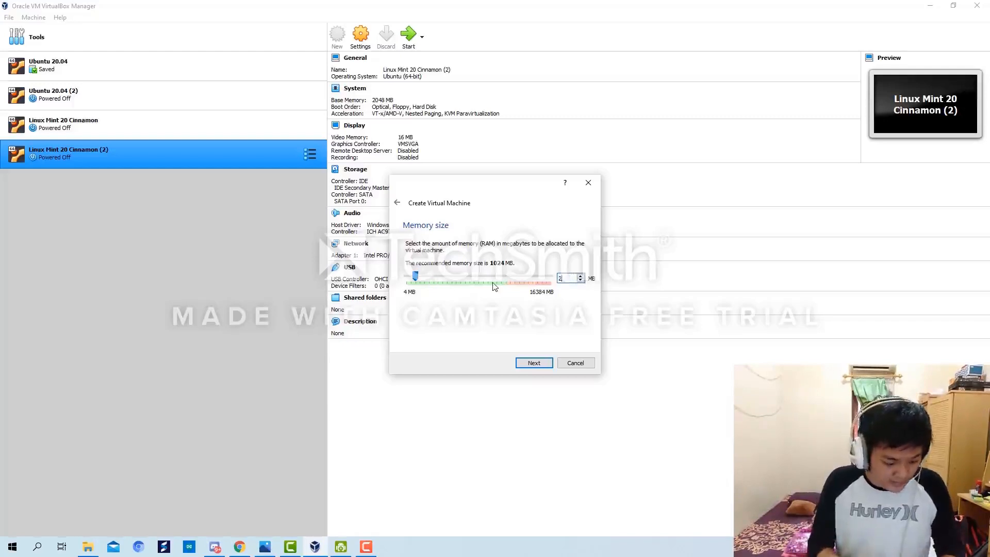
pyautogui.press('BackSpace')
pyautogui.write('43')
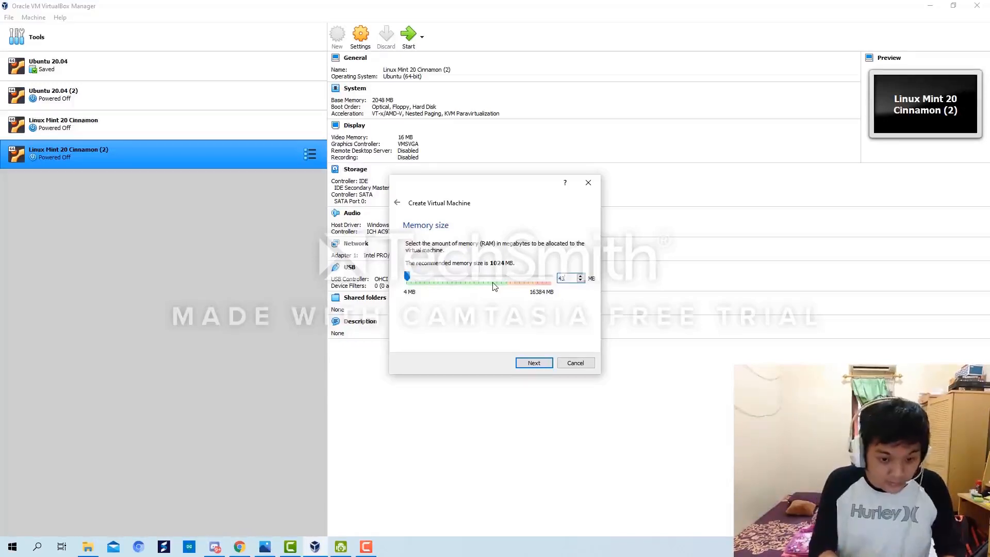
pyautogui.write('048')
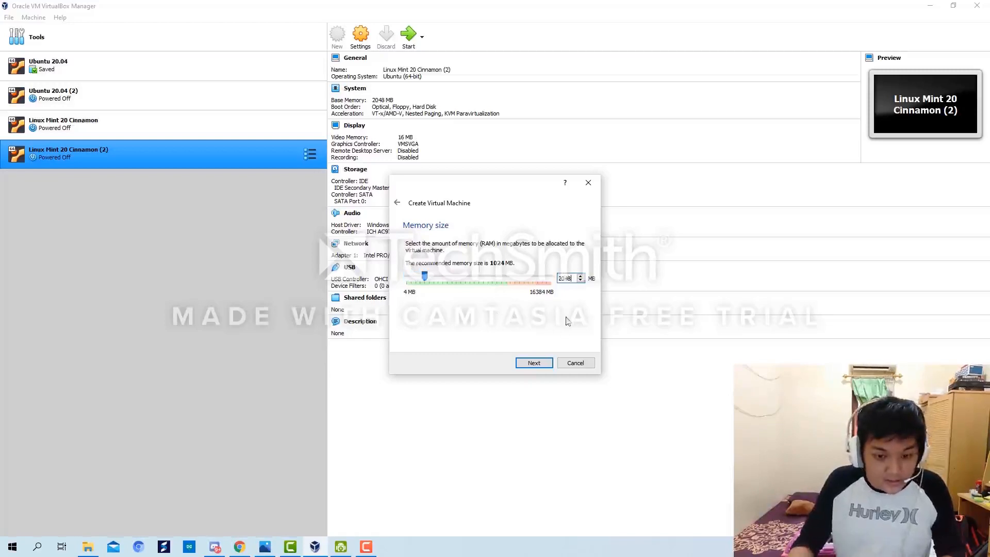
pyautogui.click(542, 364)
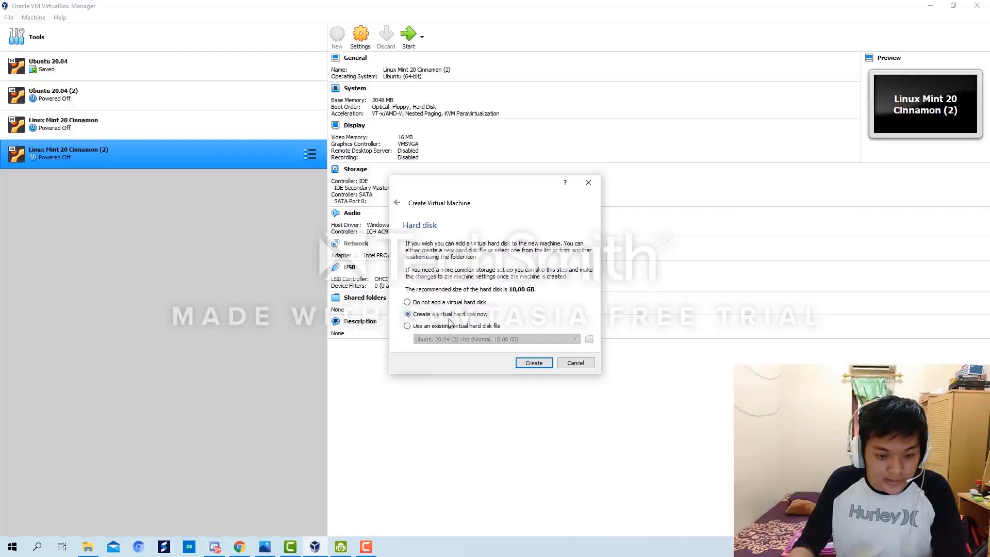
# - Choose to create a virtual hard disk of type VDI (VirtualBox Disk Image) with dynamically allocated storage
pyautogui.click(534, 363)
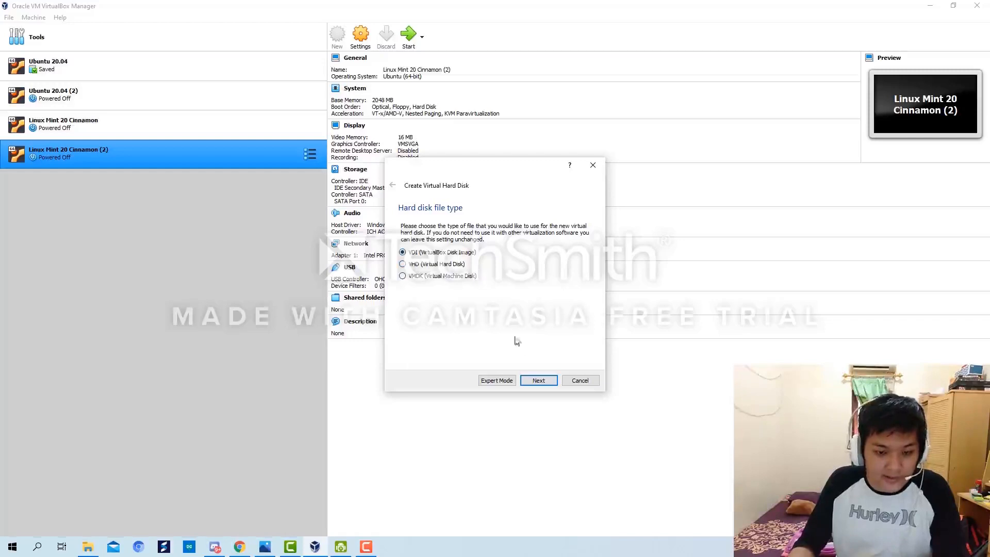
pyautogui.click(538, 381)
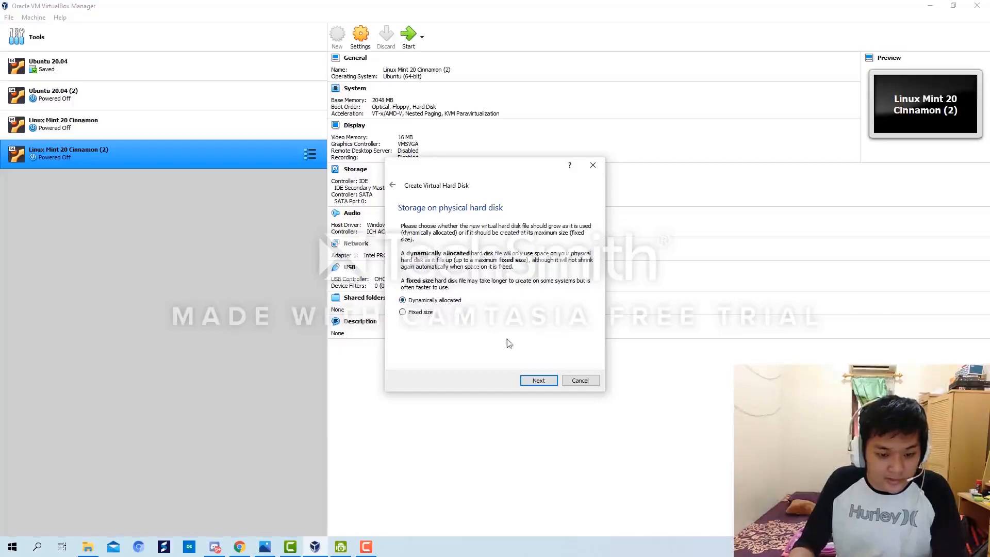
pyautogui.click(541, 382)
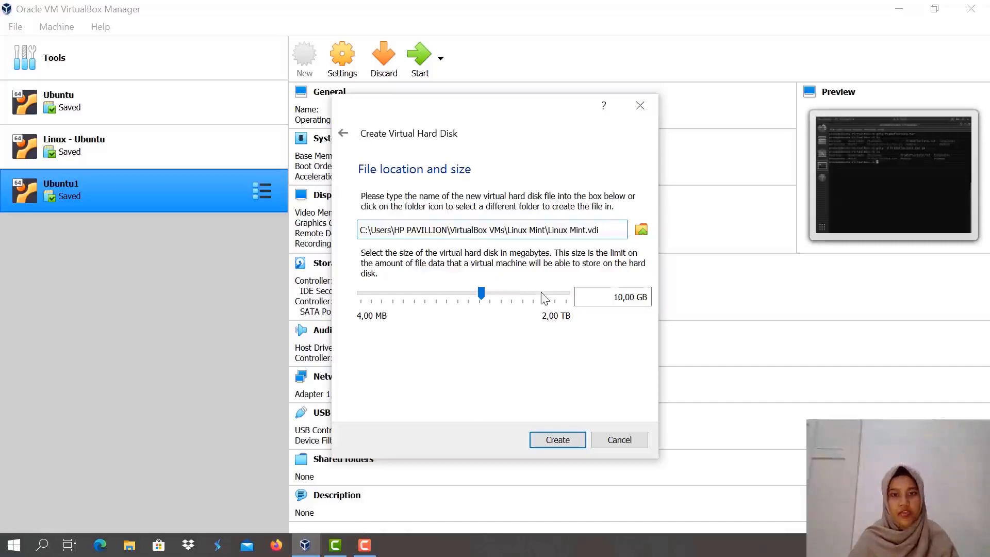
# - Set the virtual hard disk size to 20,00 GB and create the disk
pyautogui.click(621, 299)
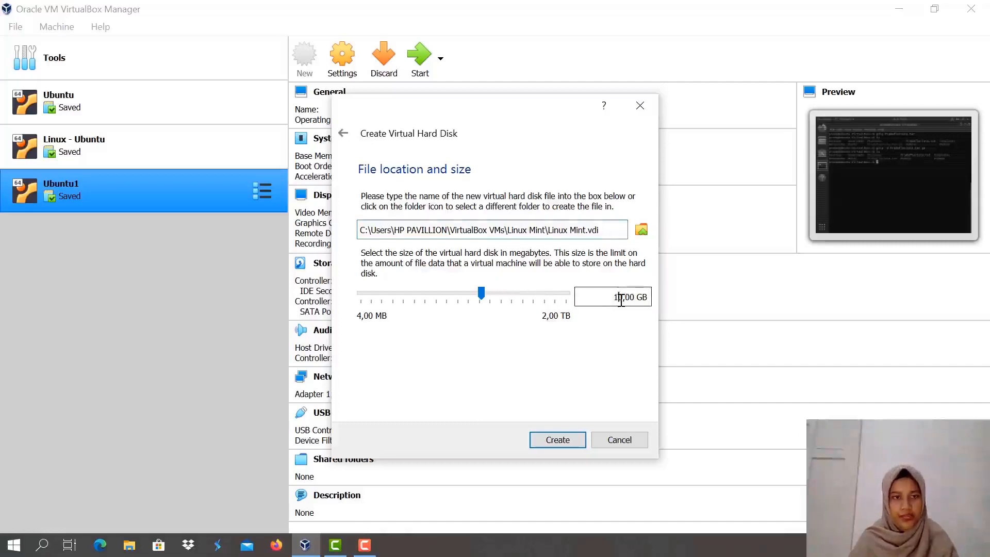
pyautogui.press('BackSpace')
pyautogui.press('BackSpace')
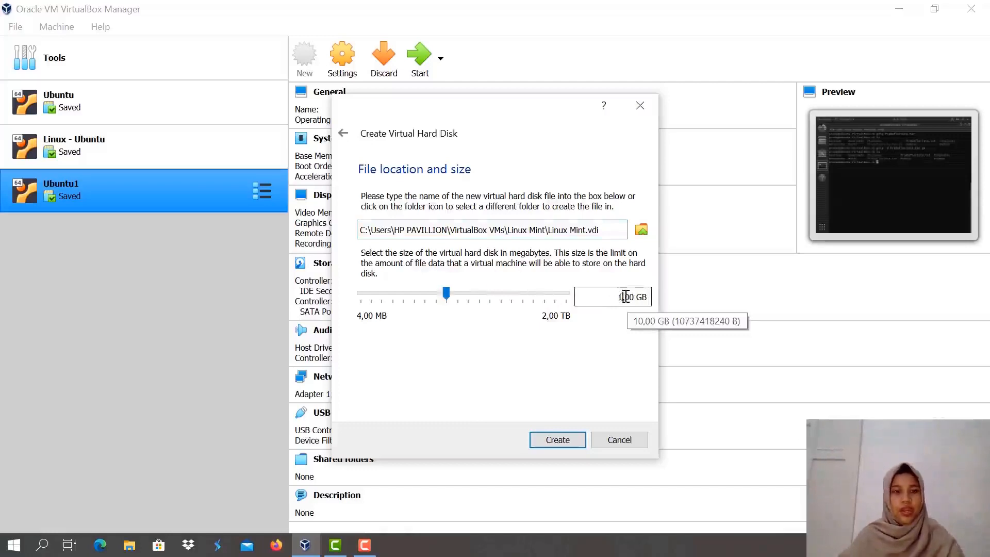
pyautogui.write('20')
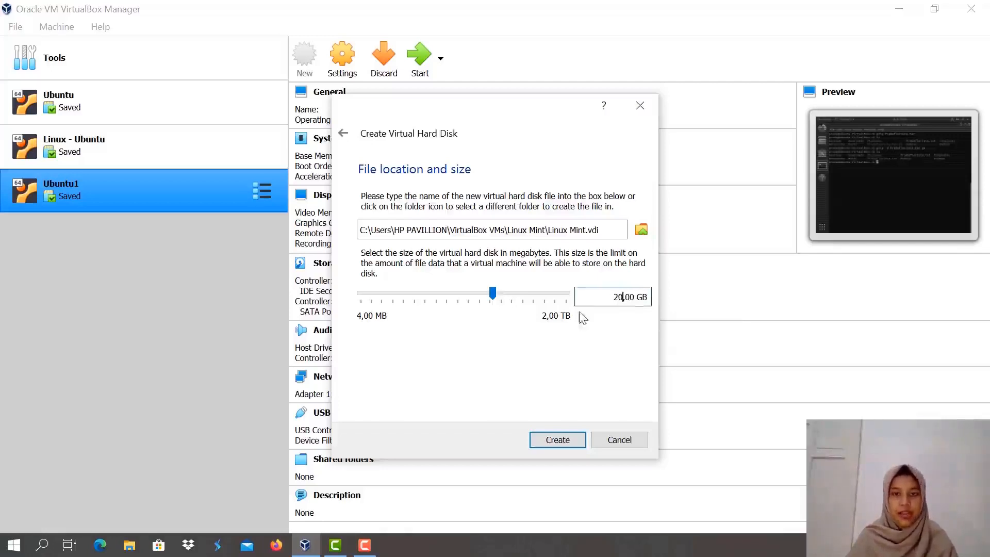
pyautogui.click(546, 435)
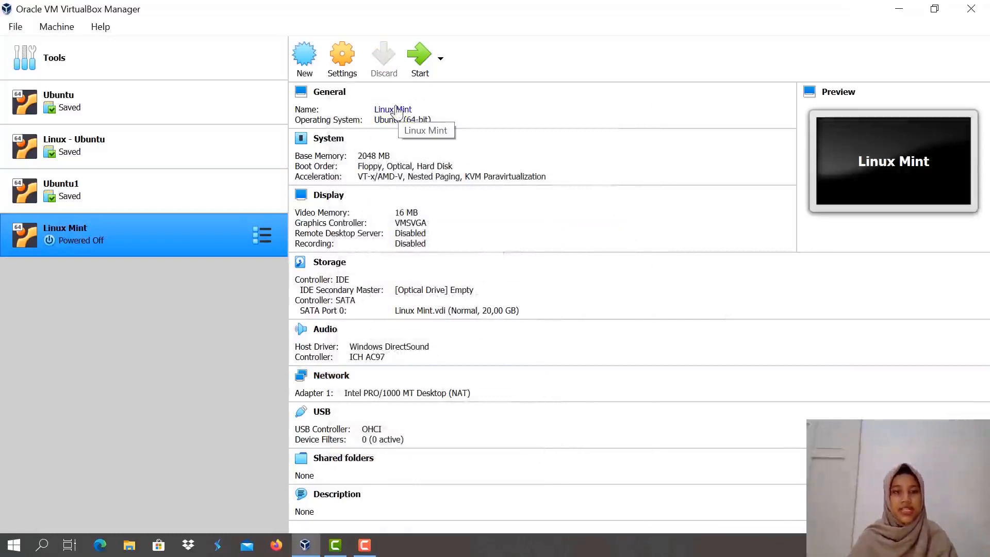
# - Make Optical the first device in the boot order of the Linux Mint machine's system settings
pyautogui.click(345, 59)
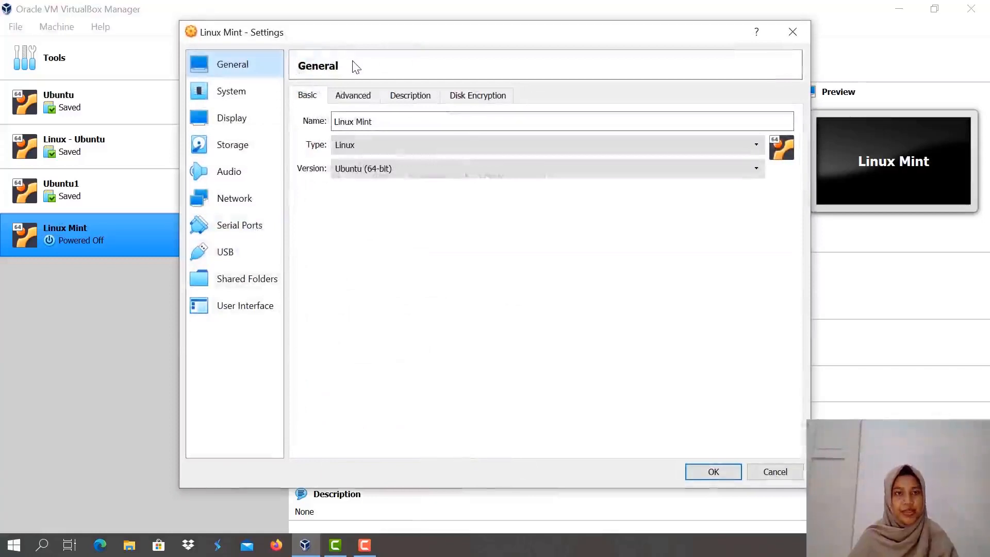
pyautogui.click(265, 98)
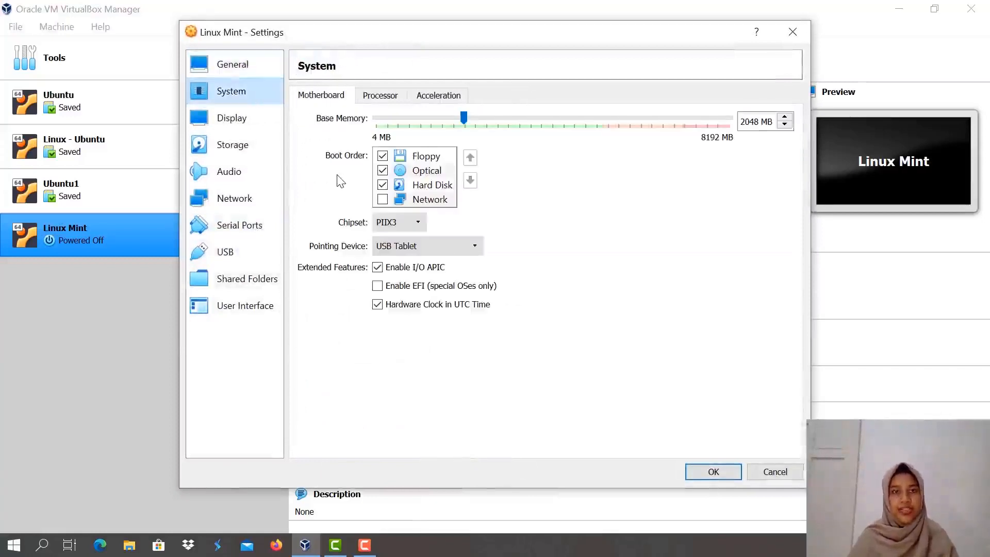
pyautogui.click(438, 175)
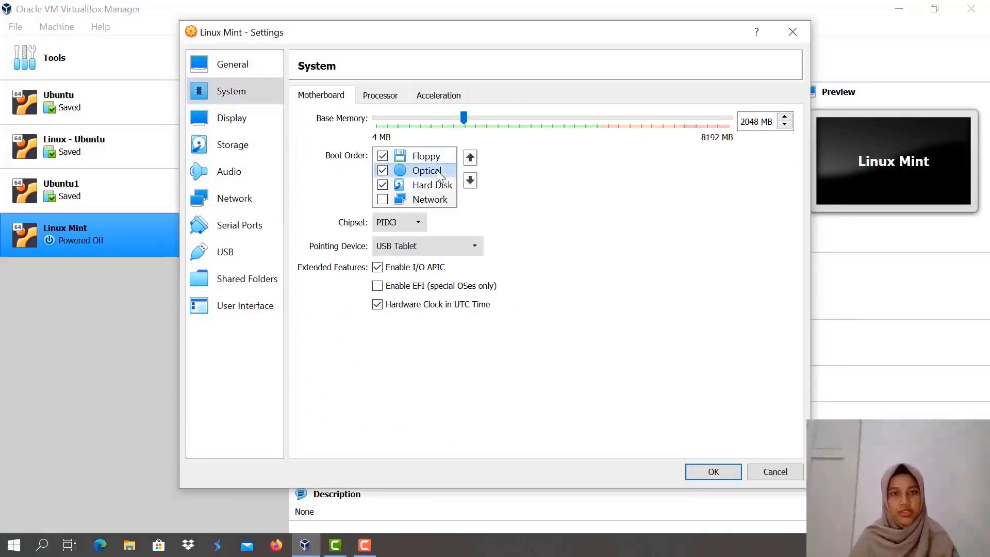
pyautogui.click(470, 159)
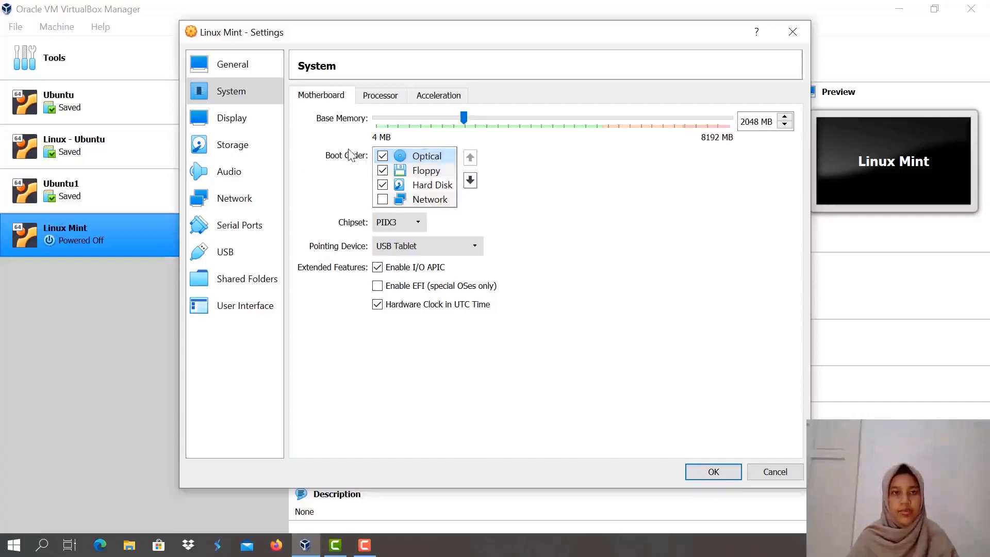
# - Attach linuxmint-20-cinnamon-64bit.iso from the Downloads folder as an optical drive on the IDE storage controller
pyautogui.click(268, 153)
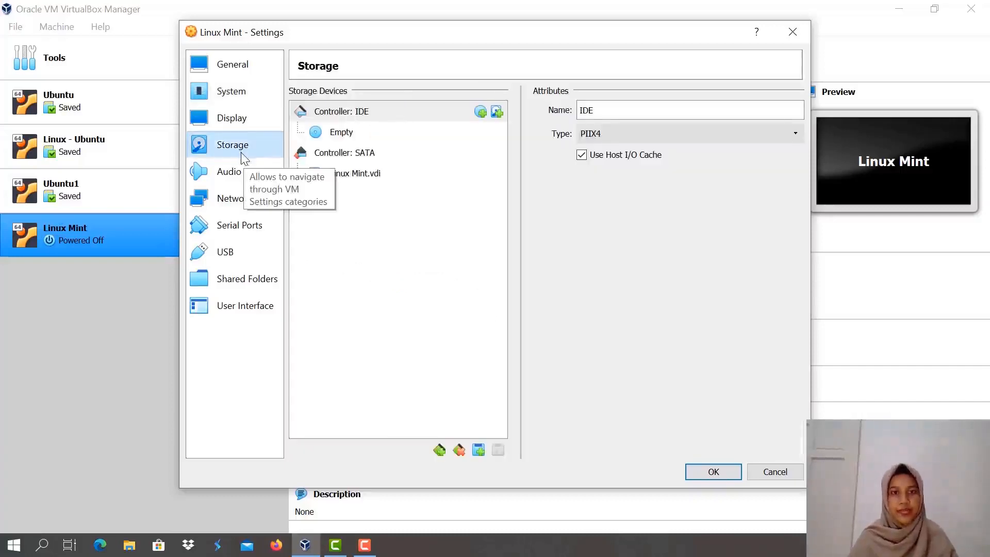
pyautogui.click(480, 112)
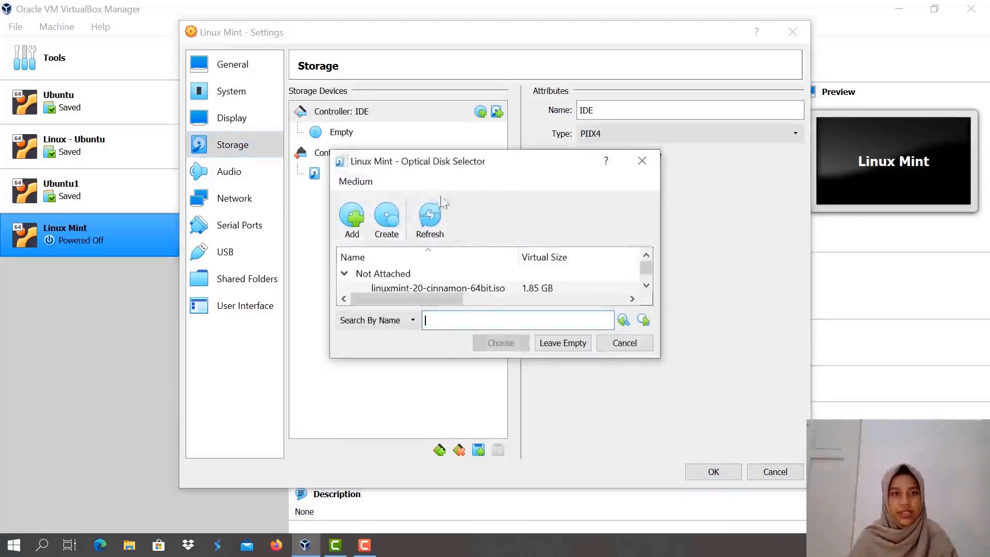
pyautogui.click(347, 218)
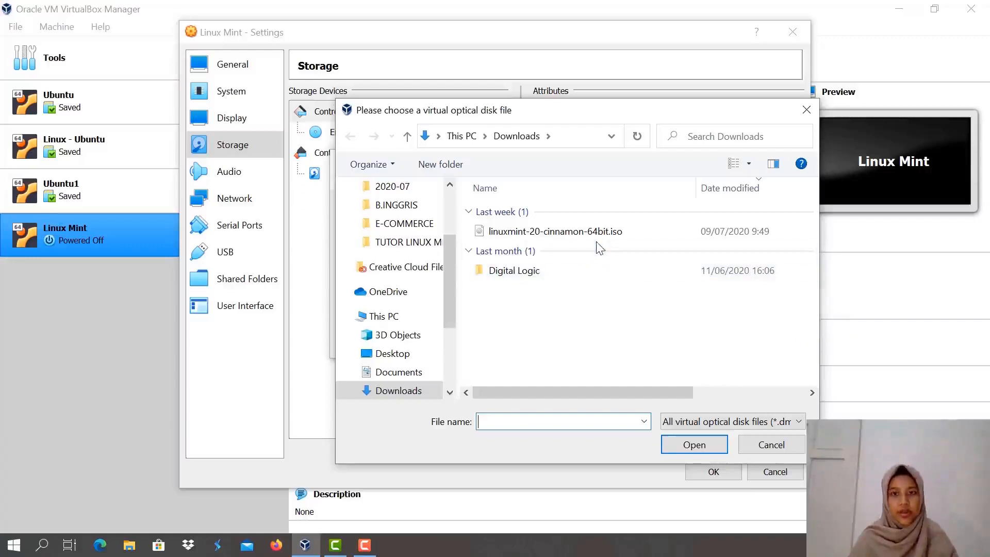
pyautogui.click(610, 238)
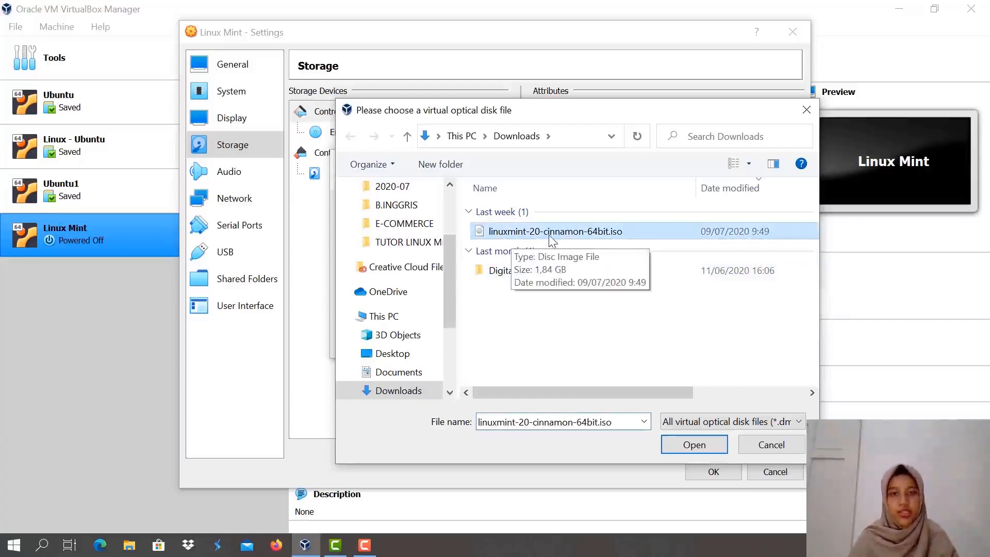
pyautogui.click(673, 444)
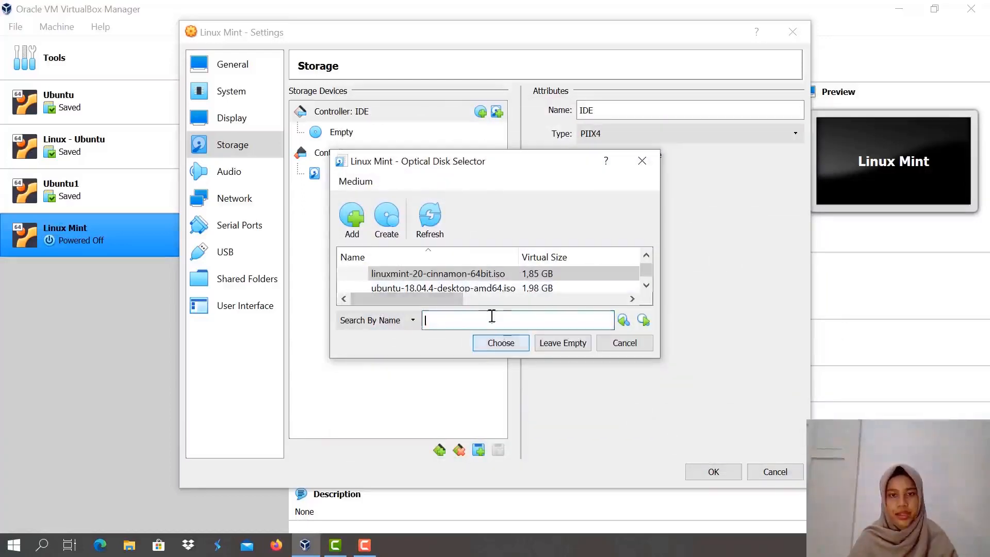
pyautogui.click(499, 276)
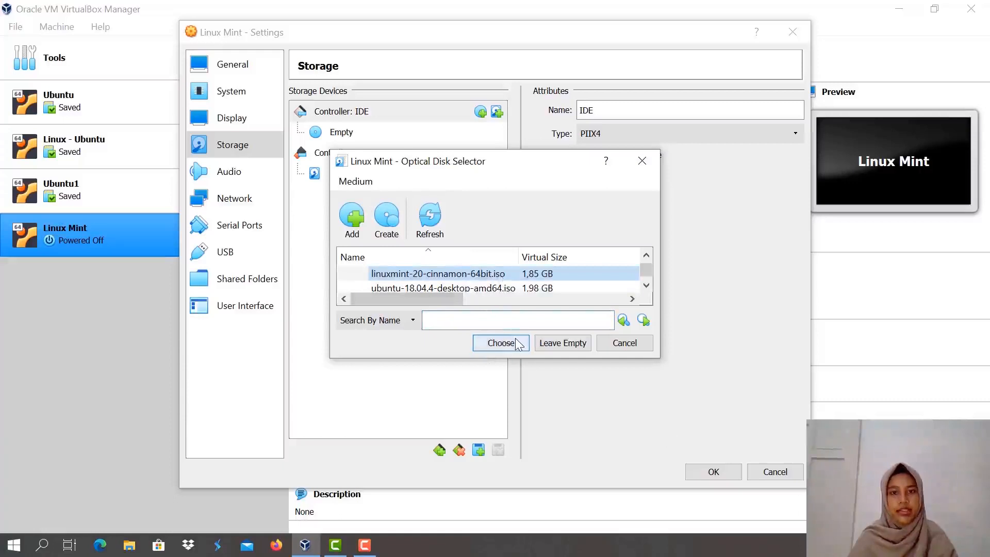
pyautogui.click(500, 343)
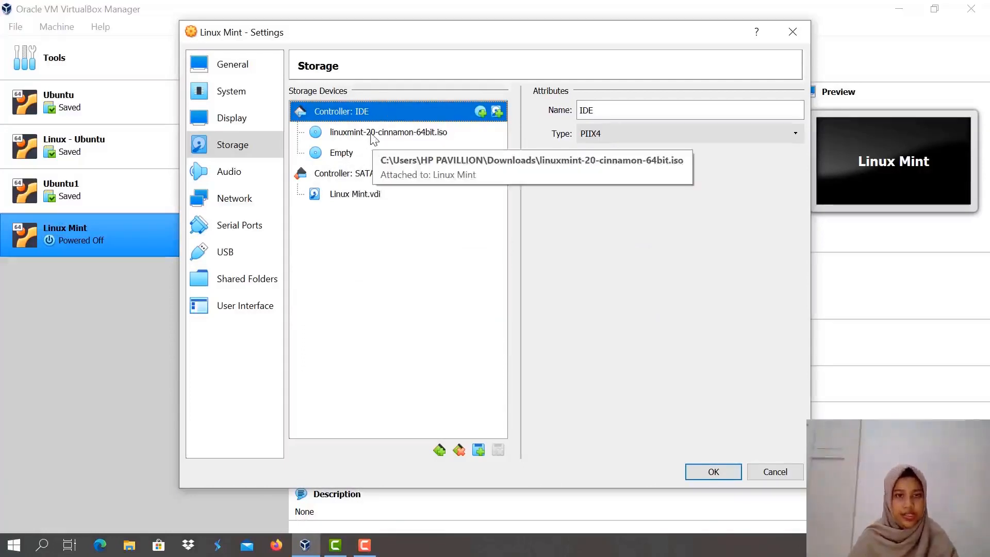
# - Save the storage settings and start the Linux Mint 1 virtual machine with linuxmint-20-cinnamon-64bit.iso as the start-up disk
pyautogui.click(714, 471)
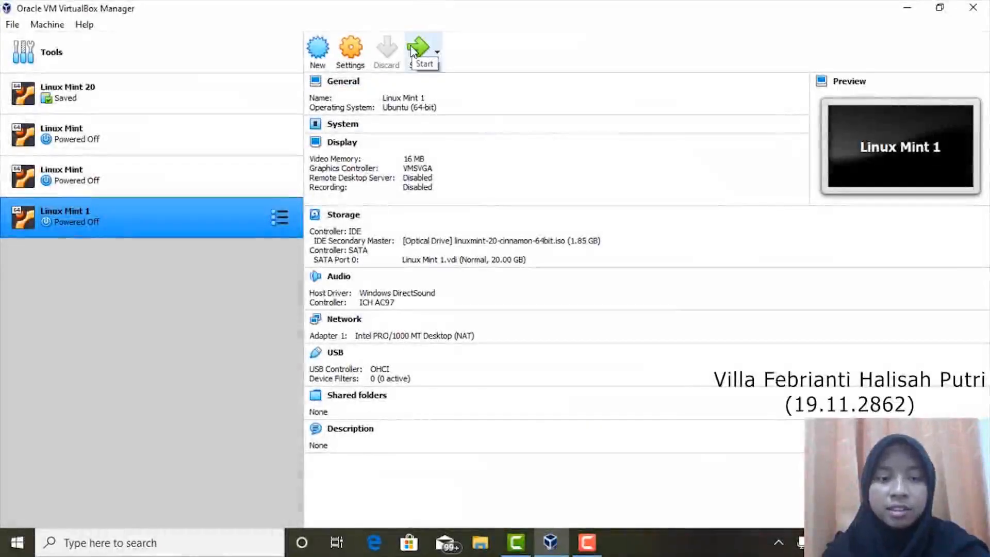
pyautogui.click(415, 49)
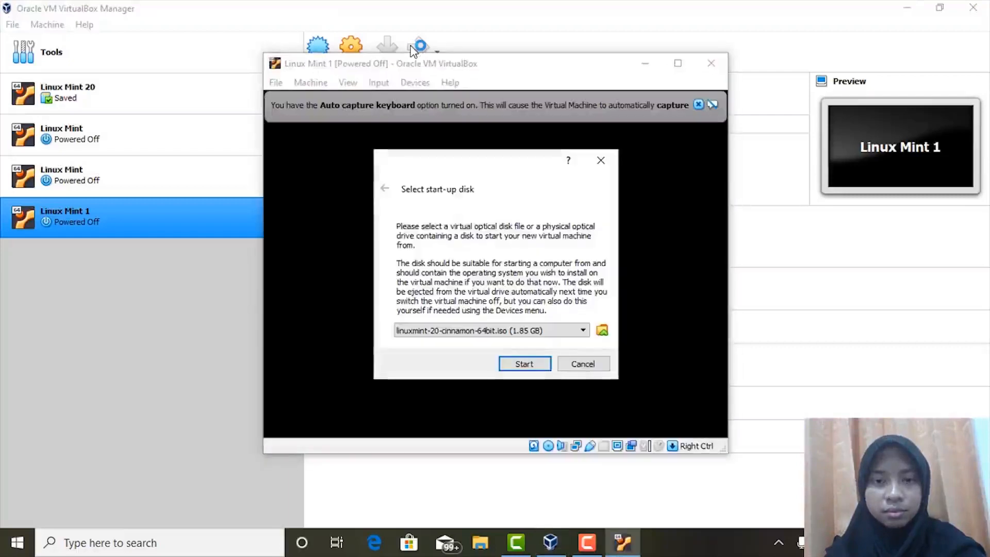
pyautogui.click(584, 332)
pyautogui.click(585, 333)
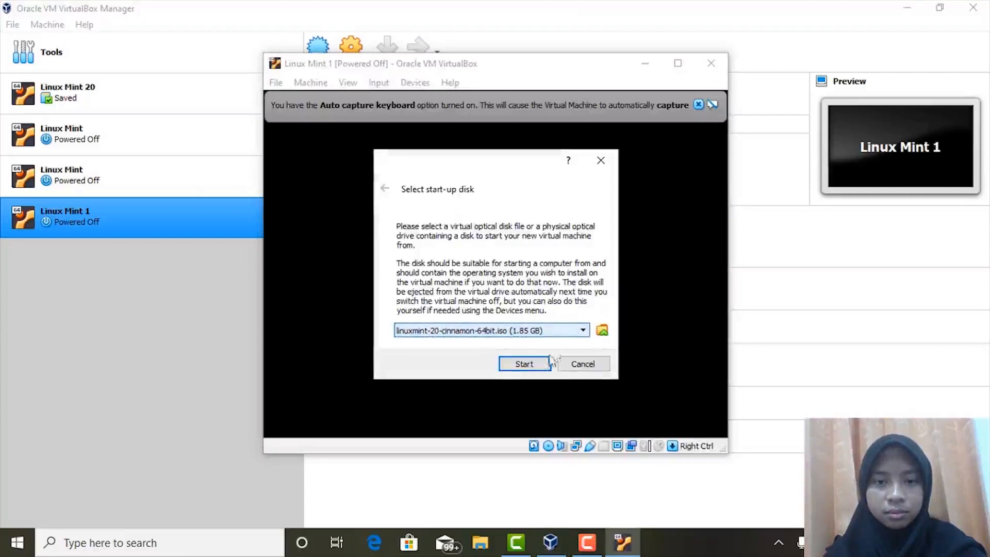
pyautogui.click(524, 364)
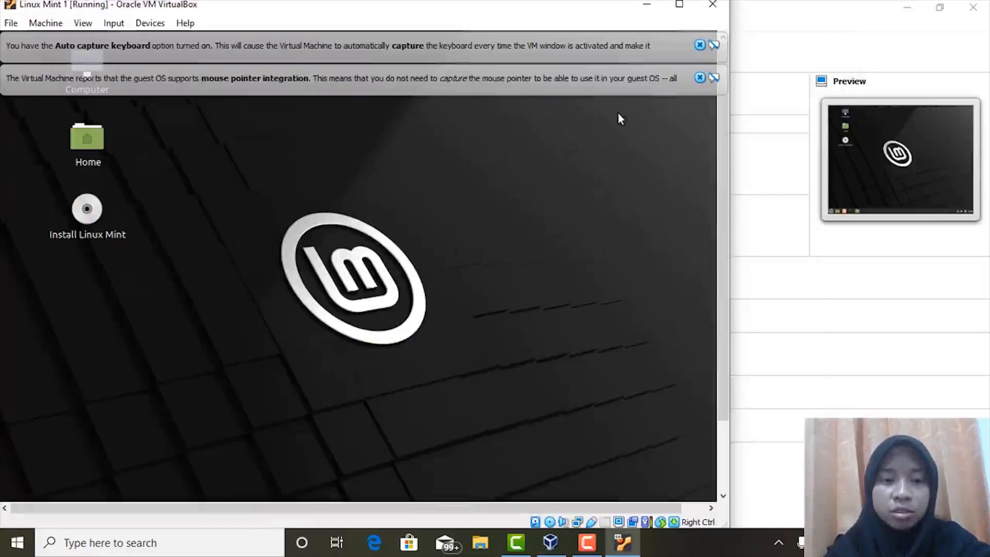
# - Dismiss both notification messages and launch Install Linux Mint from the guest desktop in a maximized machine window
pyautogui.click(701, 79)
pyautogui.click(701, 46)
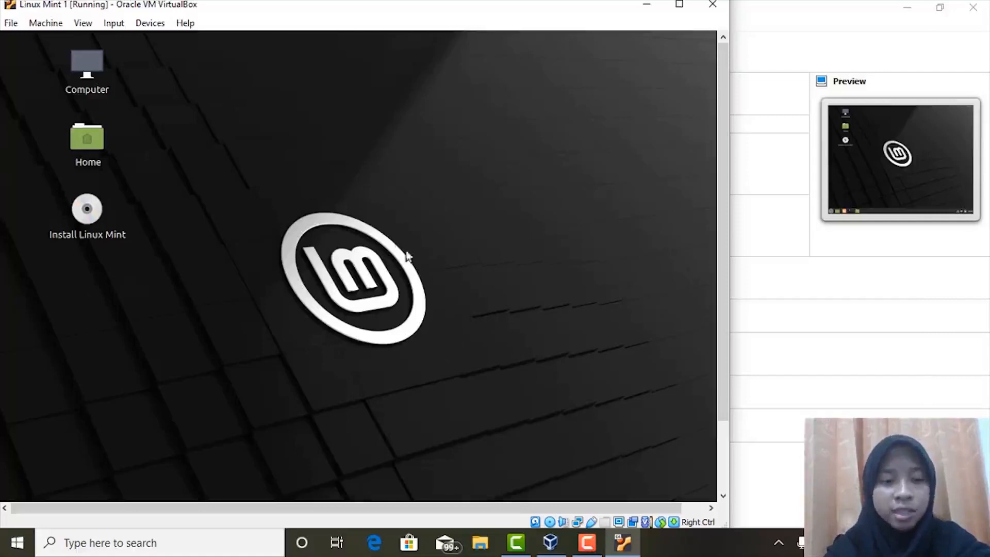
pyautogui.doubleClick(80, 222)
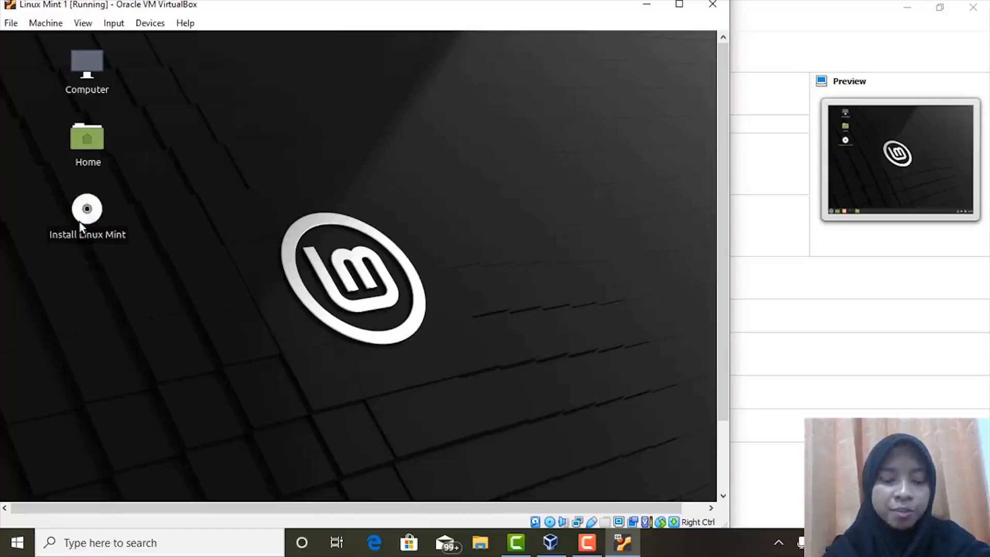
pyautogui.doubleClick(80, 222)
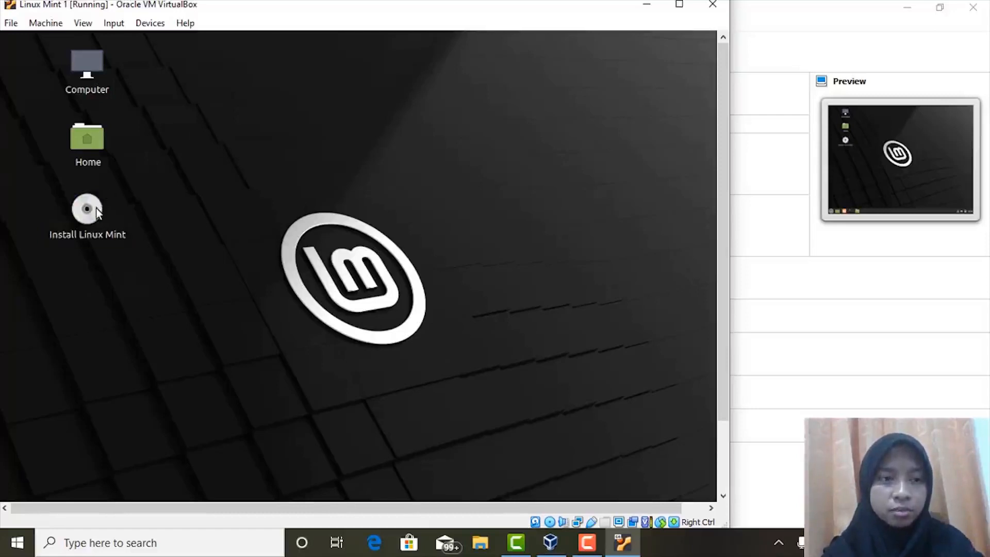
pyautogui.click(96, 208)
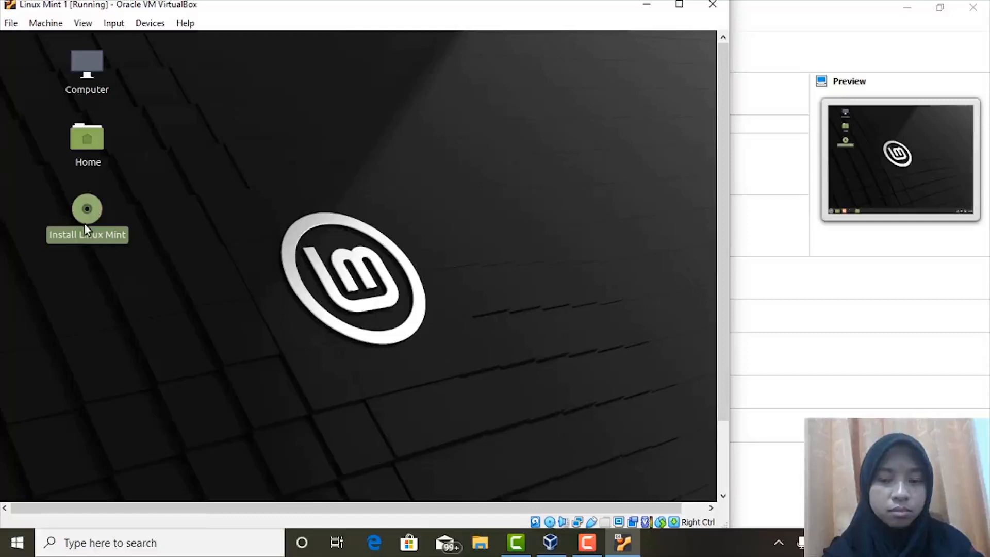
pyautogui.doubleClick(85, 225)
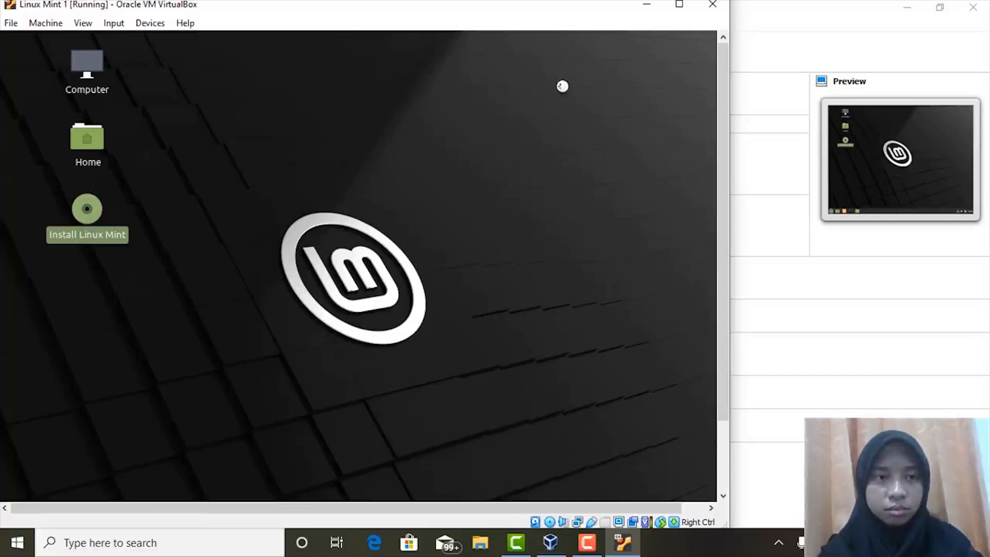
pyautogui.click(684, 7)
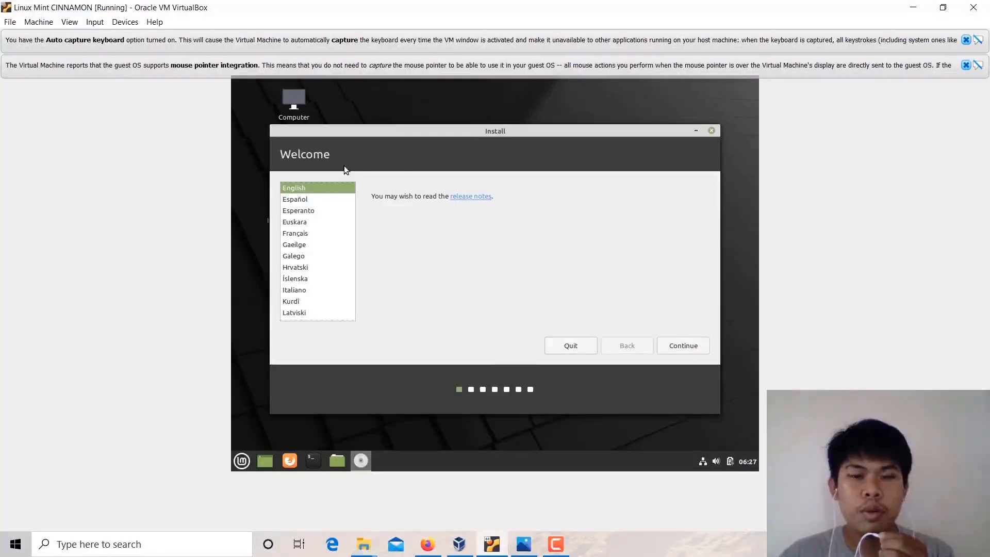
# - Continue the Linux Mint installer with English as the language and English (US) as the keyboard layout
pyautogui.scroll(3, 320, 217)
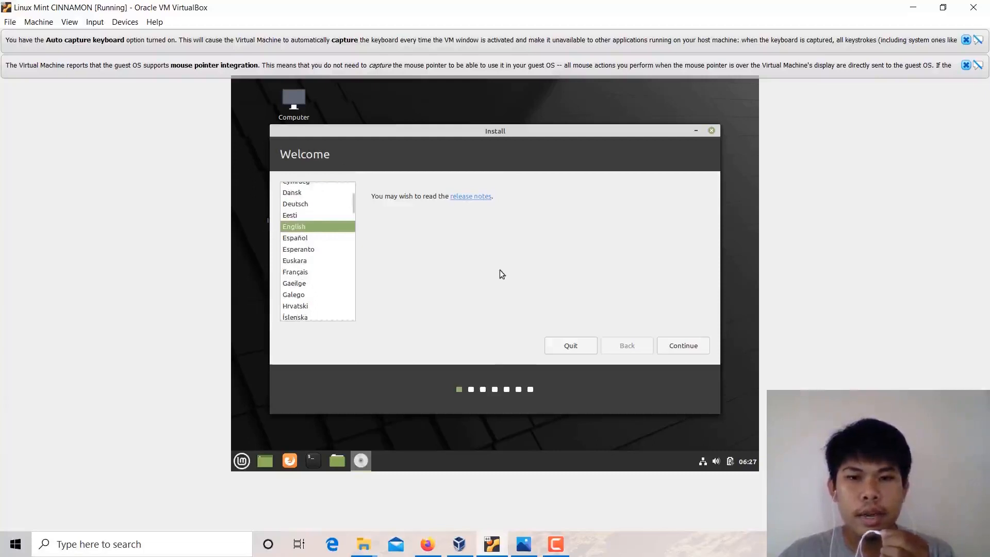
pyautogui.click(689, 348)
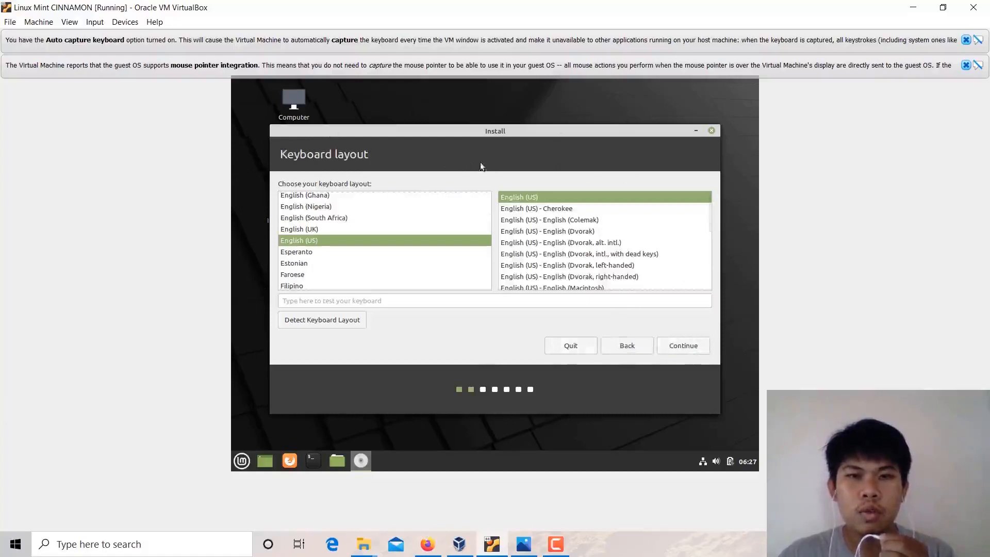
pyautogui.scroll(5, 422, 234)
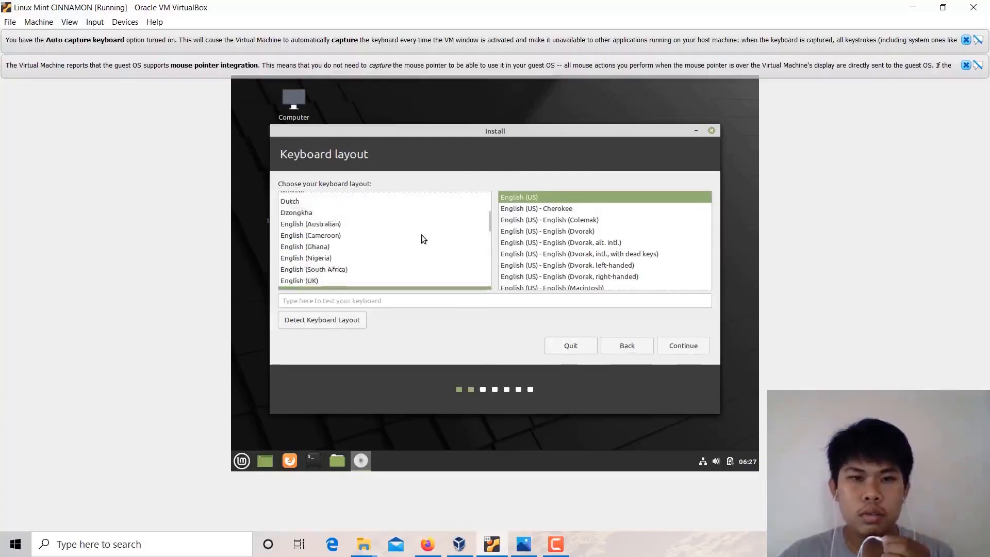
pyautogui.scroll(-6, 423, 231)
pyautogui.scroll(2, 423, 231)
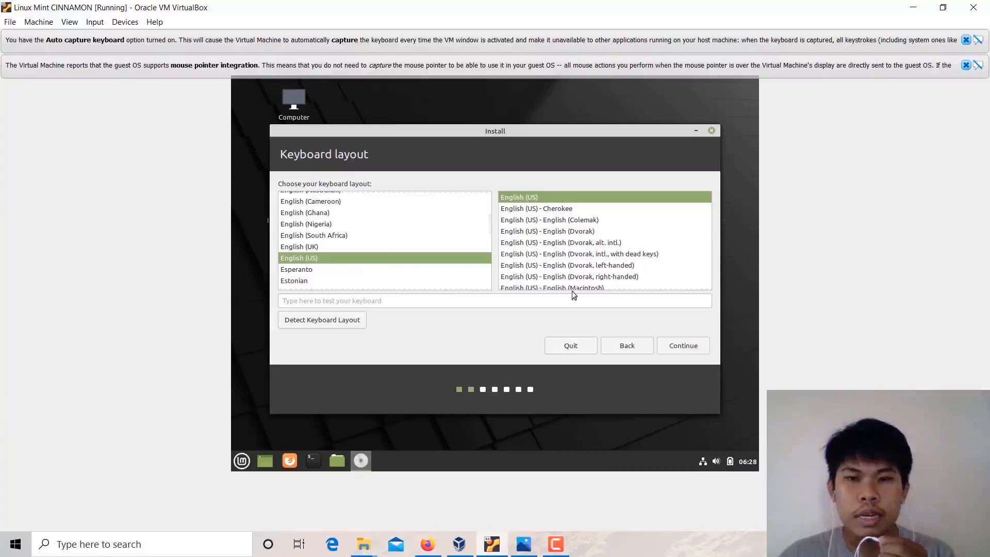
pyautogui.click(688, 348)
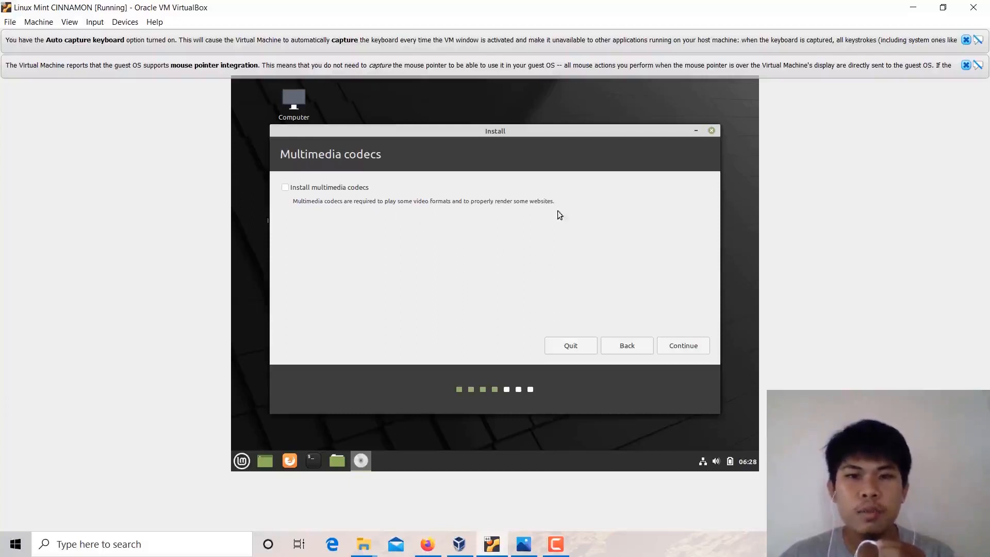
# - Leave multimedia codecs unselected and start the installation with Erase disk and install Linux Mint, accepting the changes to the disks
pyautogui.click(286, 188)
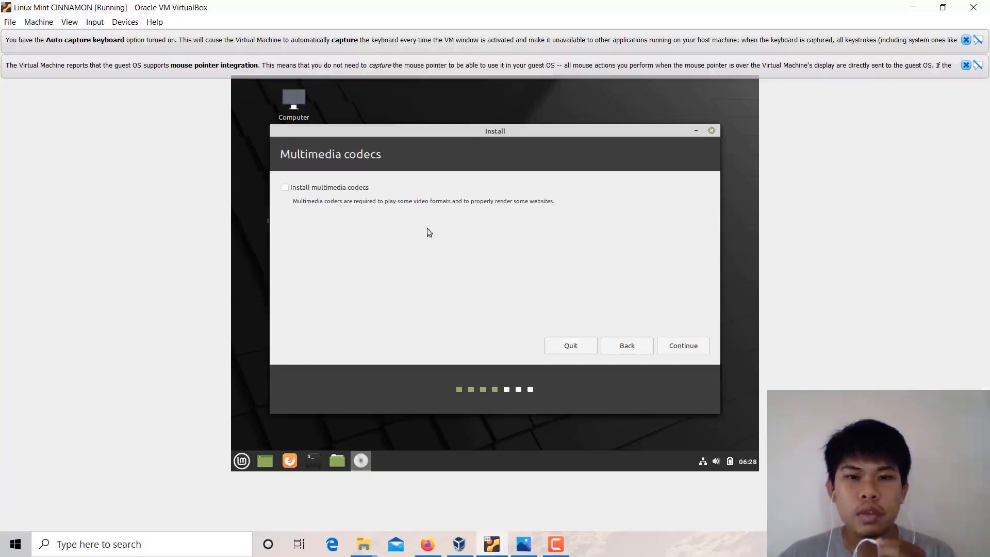
pyautogui.click(684, 346)
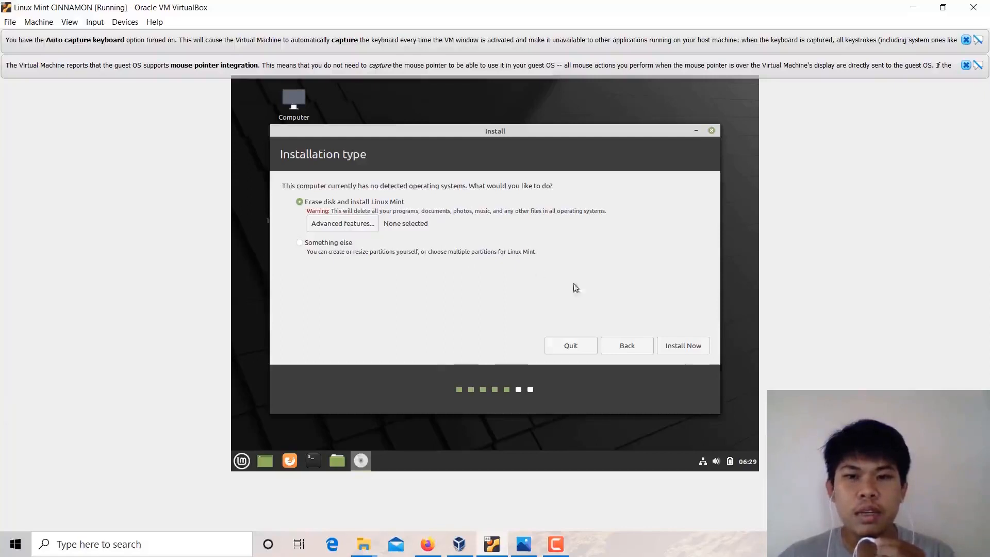
pyautogui.click(692, 348)
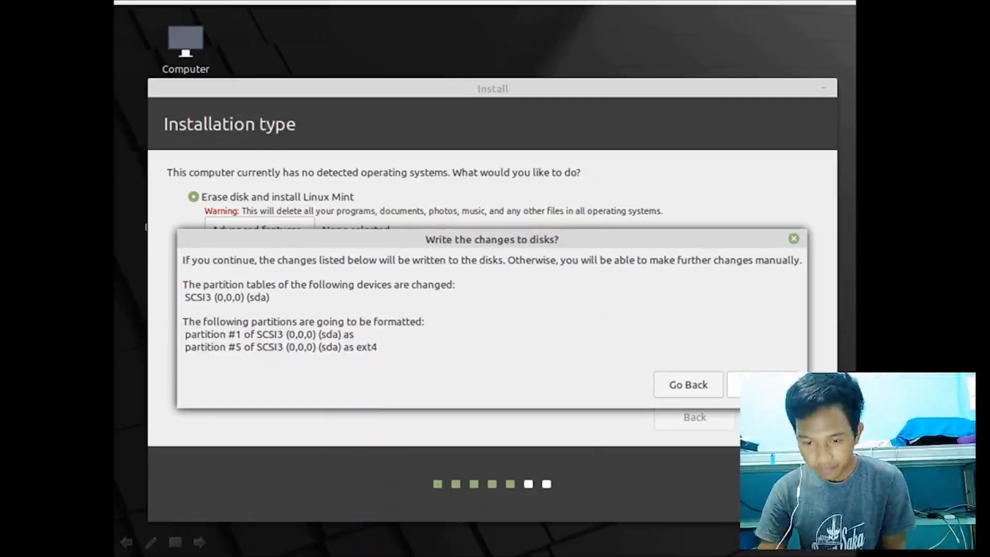
pyautogui.click(761, 384)
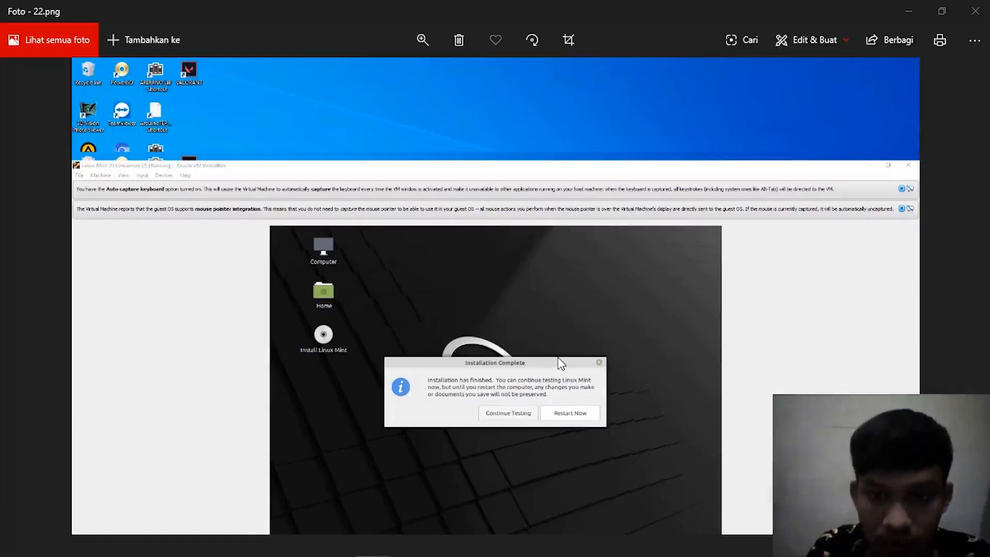
# - Page forward through the installation screenshots in the Photos app from 22.png to 25.png
pyautogui.press('Right')
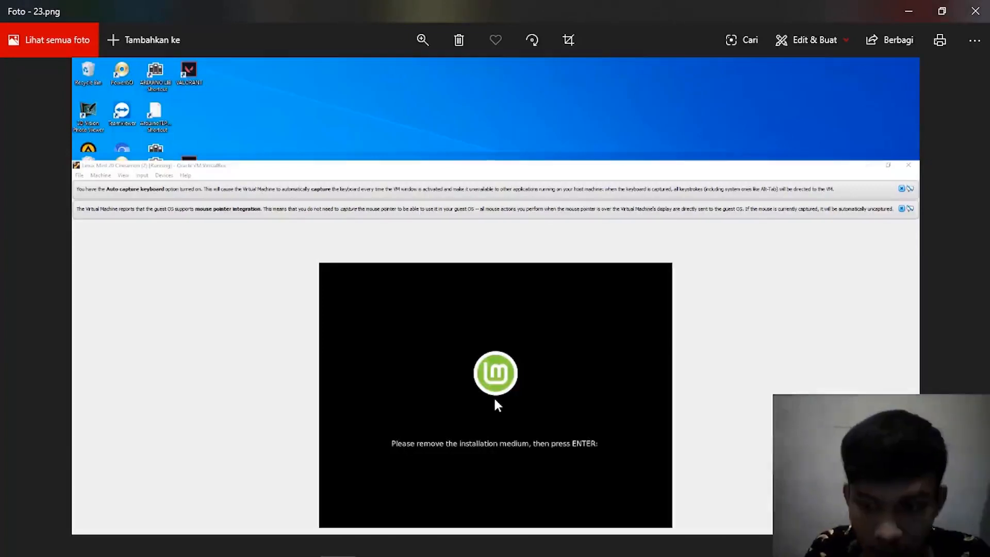
pyautogui.press('Right')
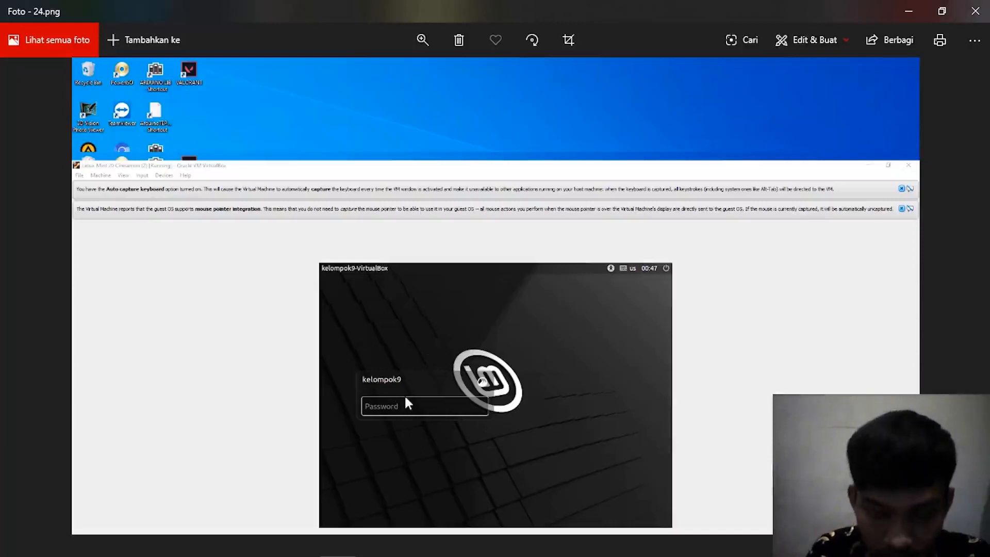
pyautogui.press('Right')
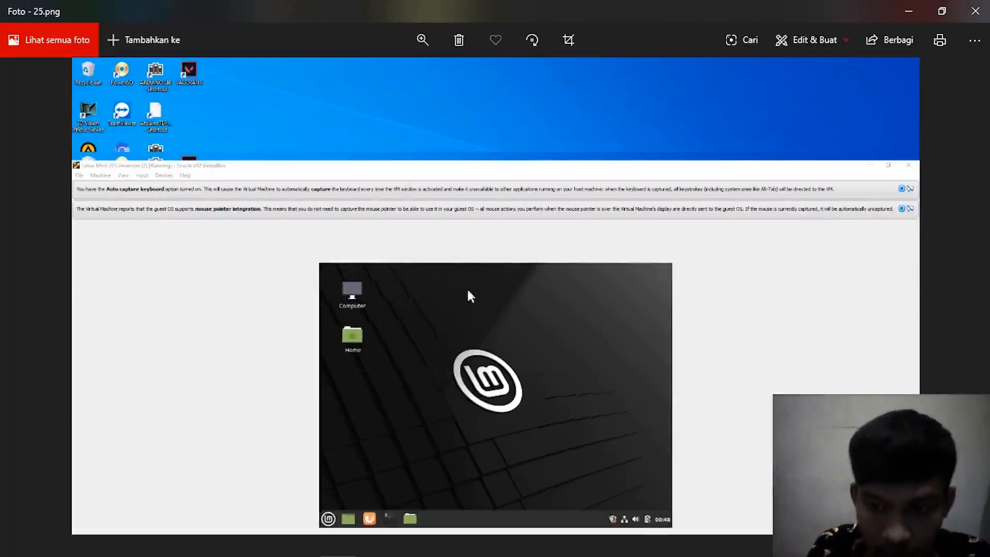